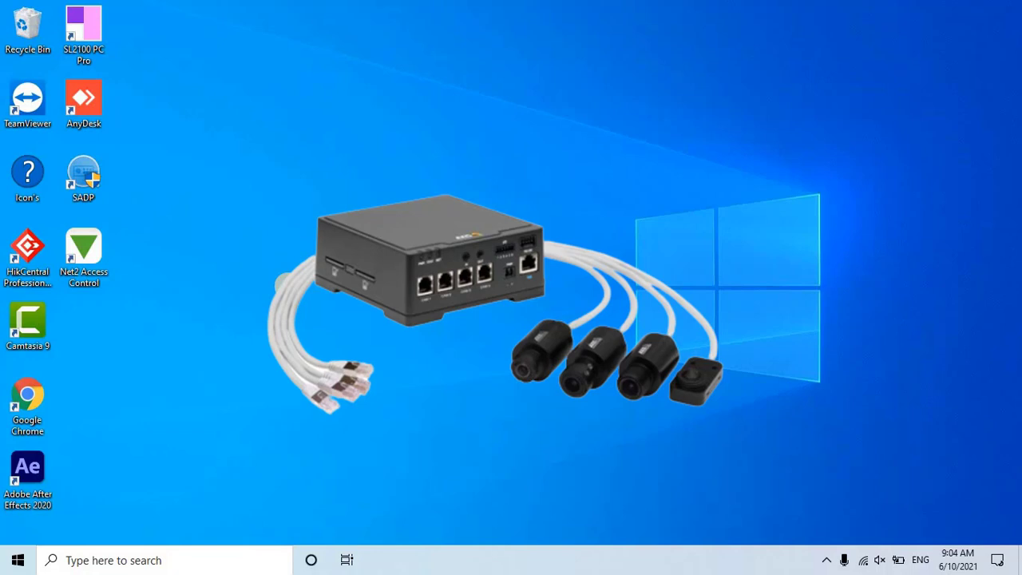
# Run 'ping 192.168.0.90 -t' from the Run dialog to continuously ping the module.
pyautogui.hotkey('alt', 'r')
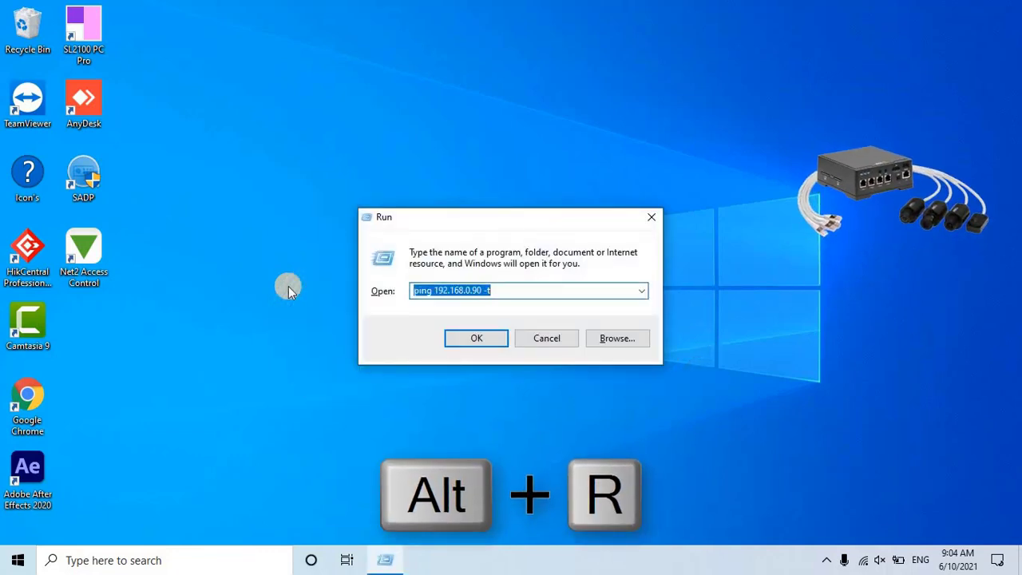
pyautogui.click(490, 338)
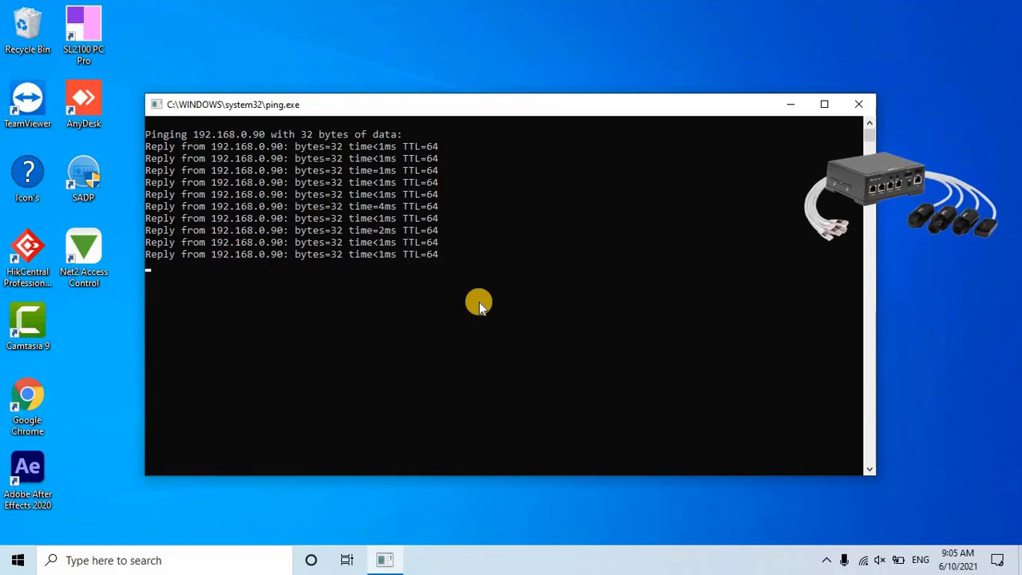
# Close the ping window and launch Internet Explorer maximized.
pyautogui.click(855, 106)
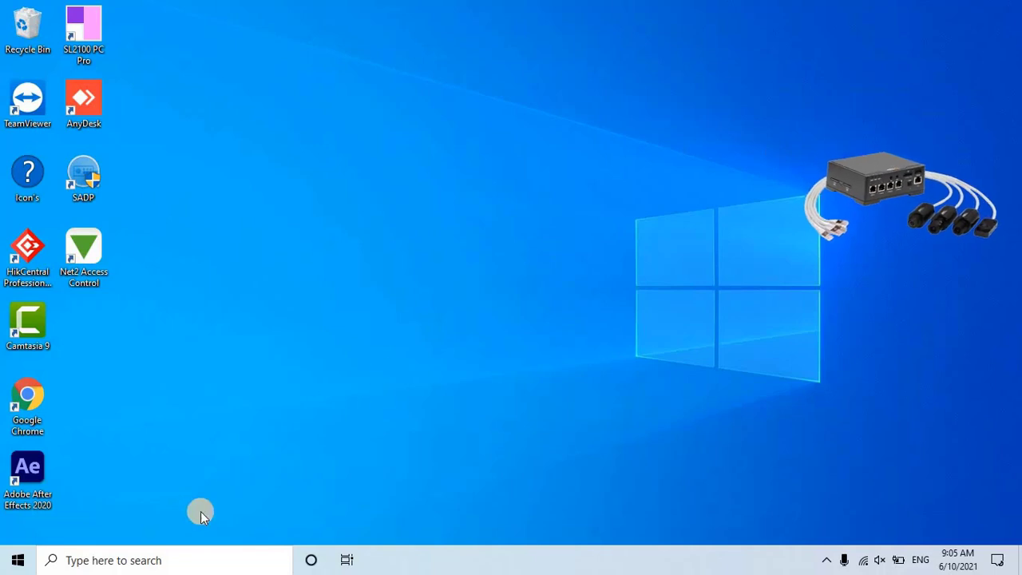
pyautogui.click(196, 567)
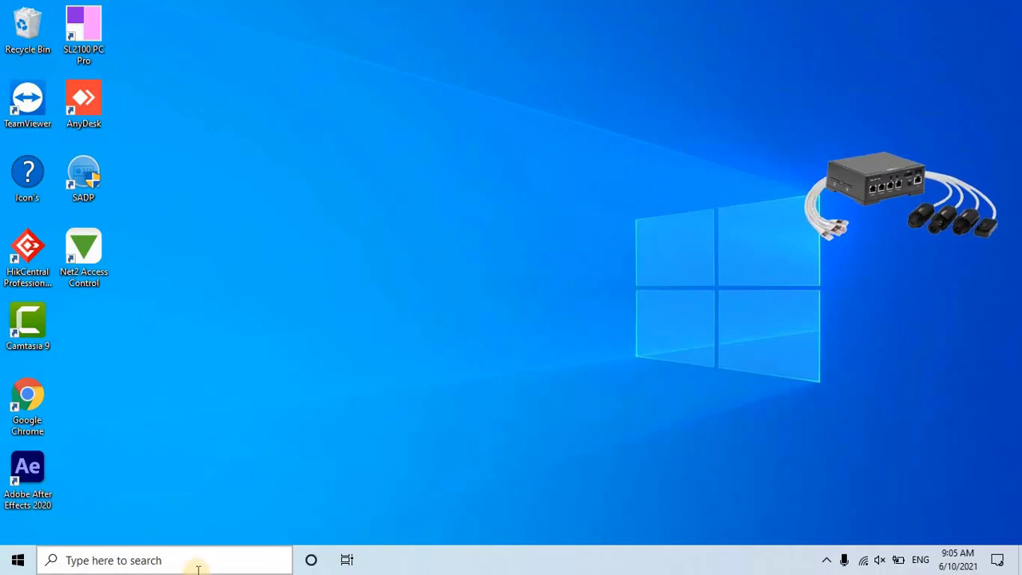
pyautogui.write('in')
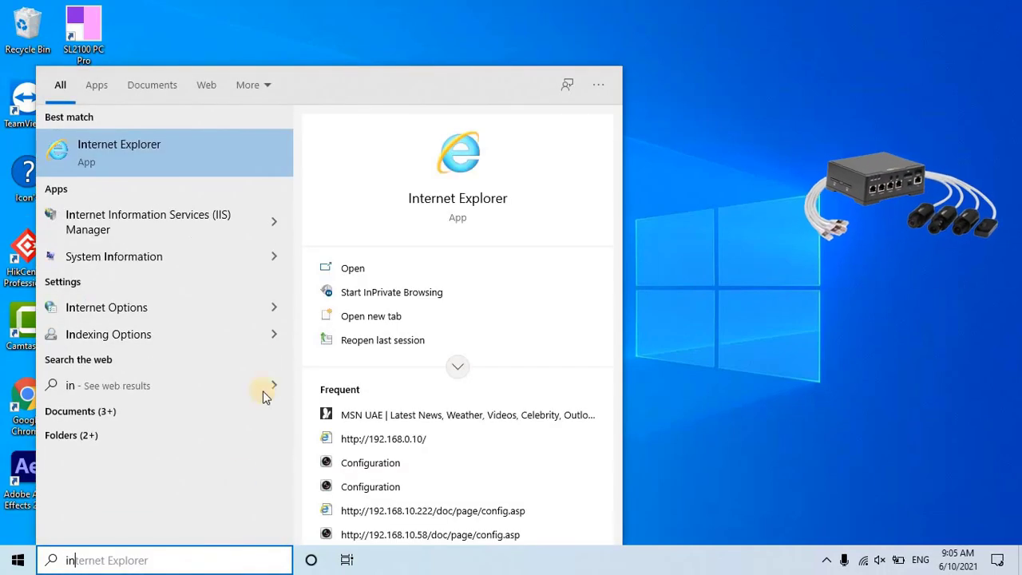
pyautogui.click(205, 156)
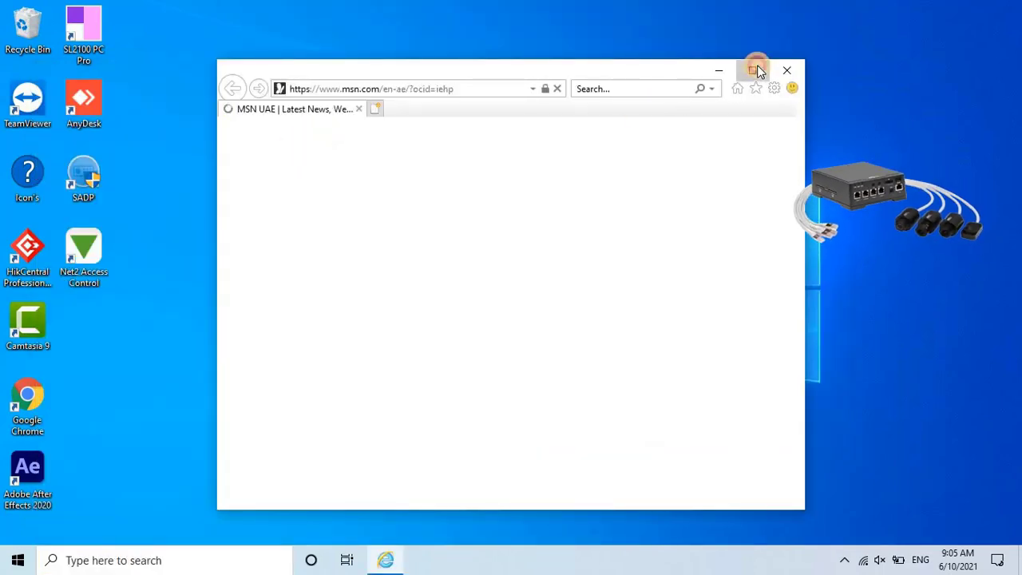
pyautogui.click(752, 71)
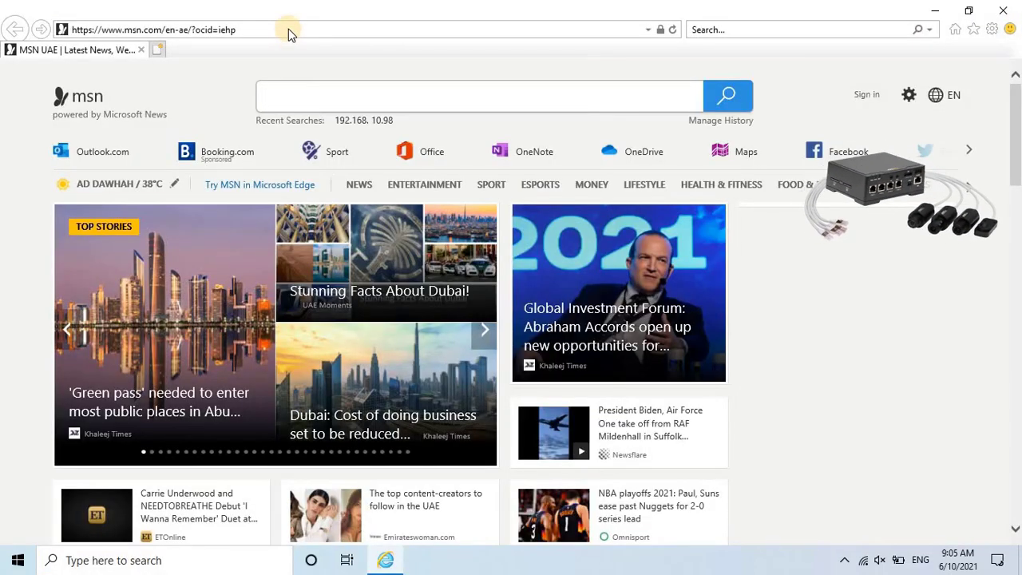
# Enter the module address 192.168.0.90 in the address bar.
pyautogui.click(288, 29)
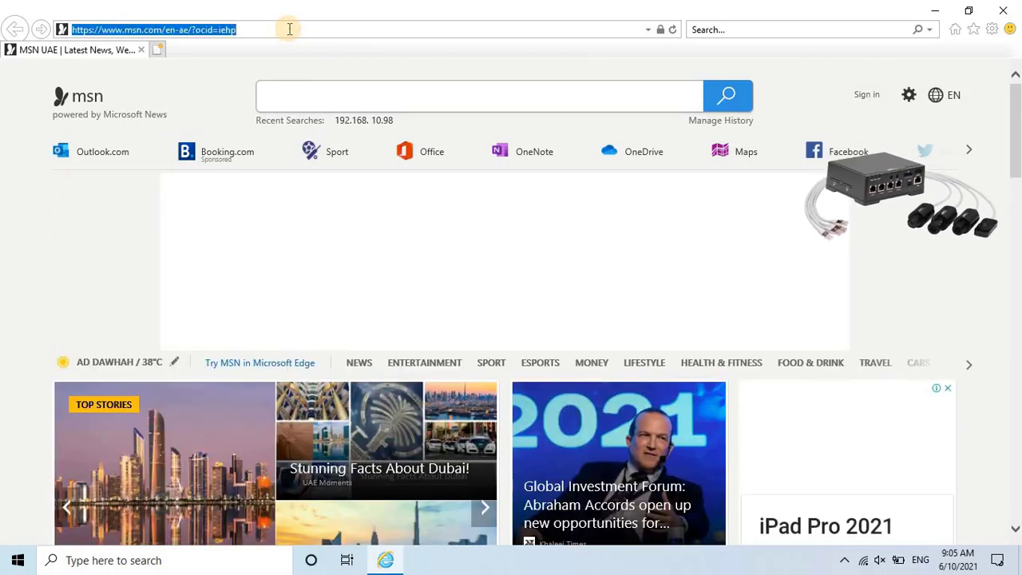
pyautogui.write('192.168.0.90/')
pyautogui.press('Right')
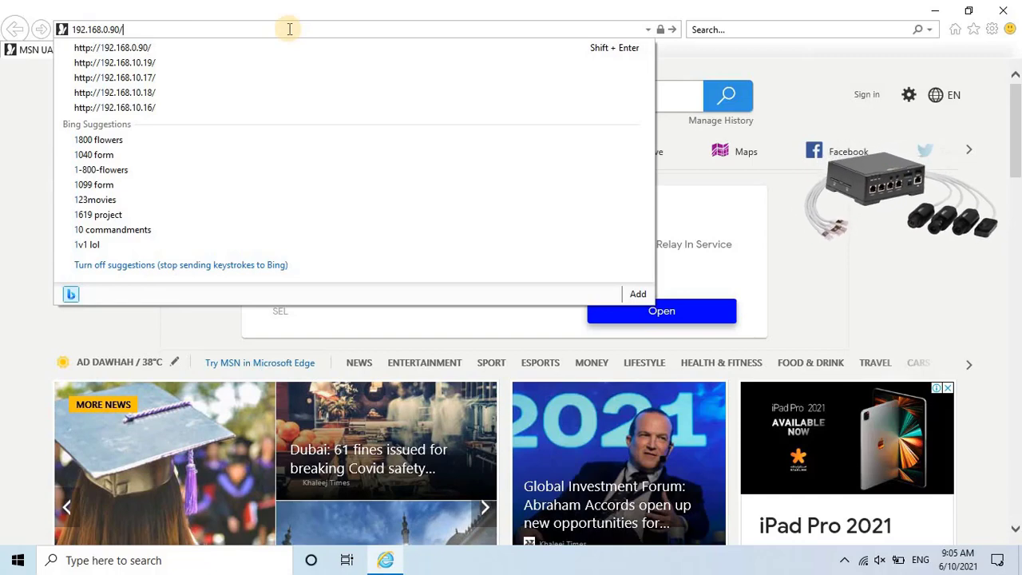
# Load the module page and set and confirm a new root password.
pyautogui.press('Return')
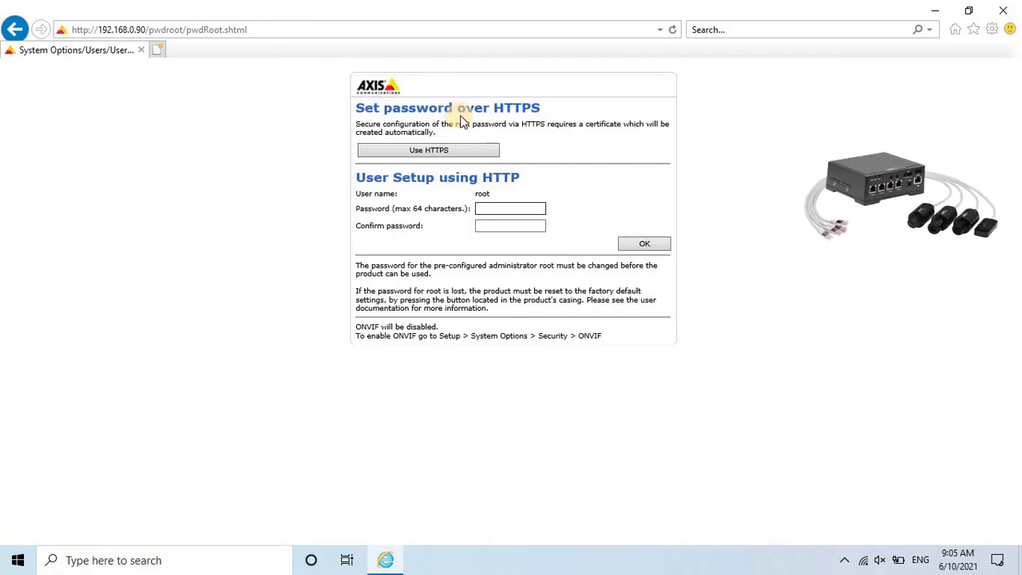
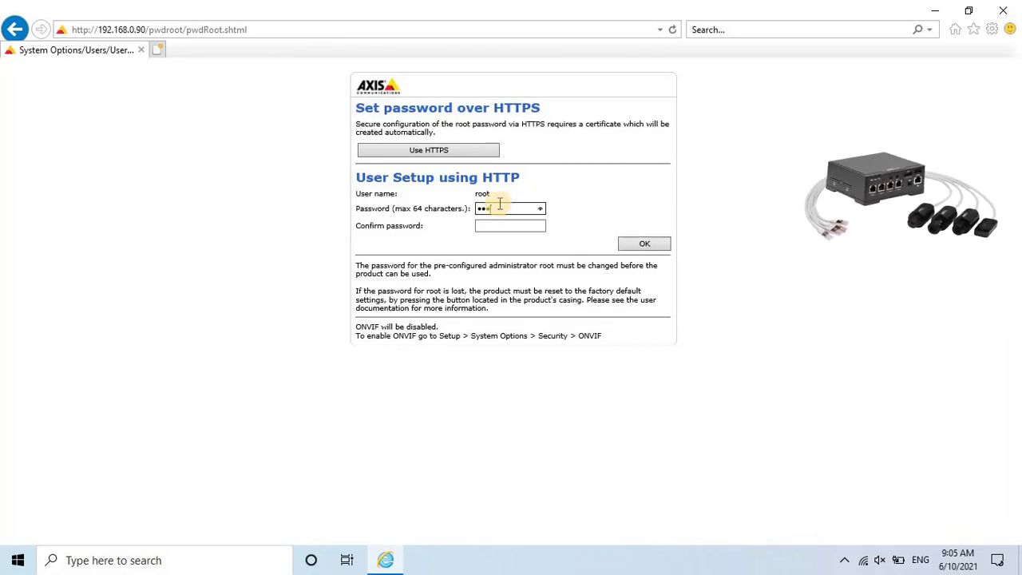
pyautogui.press('Tab')
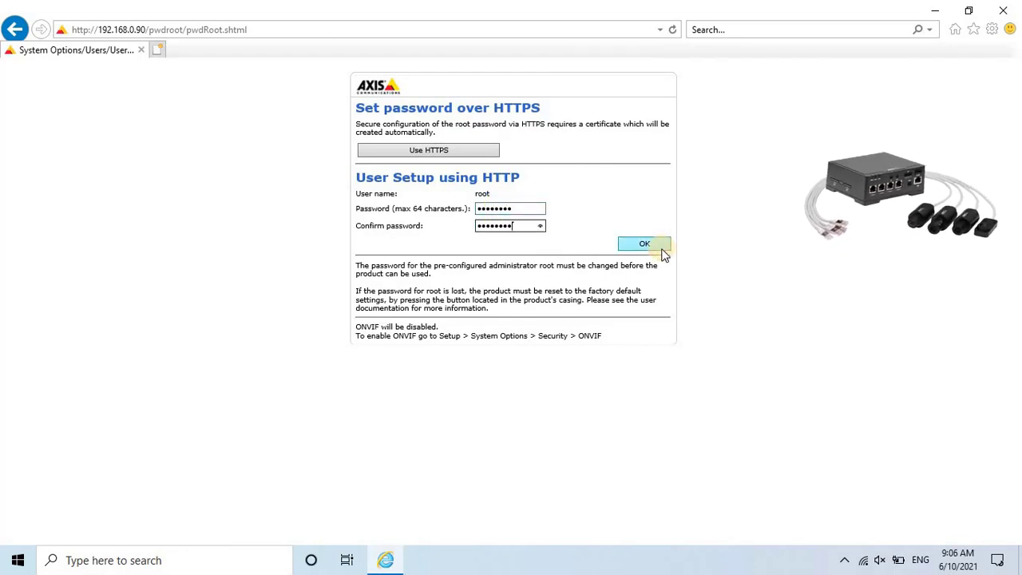
pyautogui.click(661, 250)
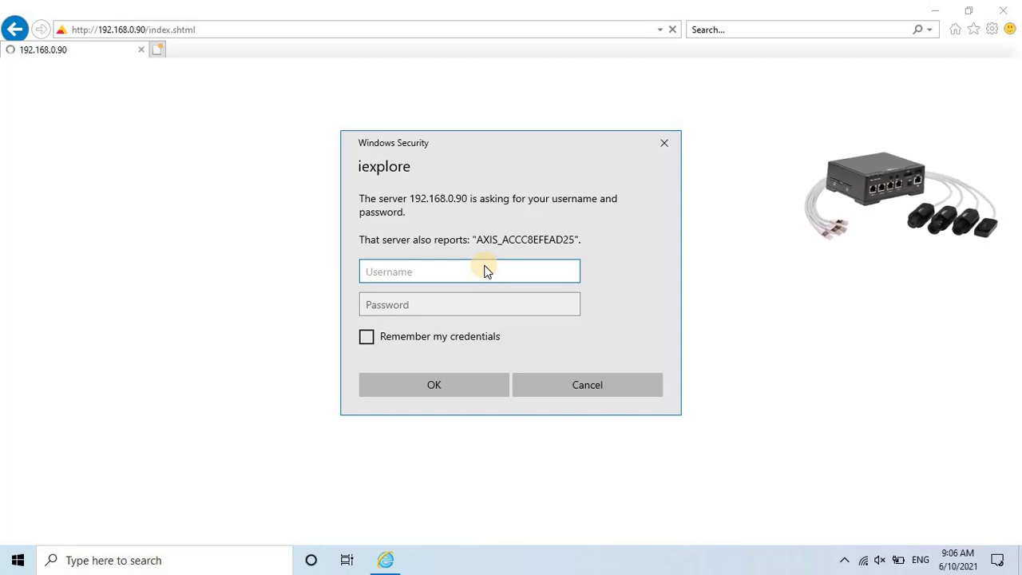
# Sign in to the module as root with the new password.
pyautogui.write('root')
pyautogui.click(476, 308)
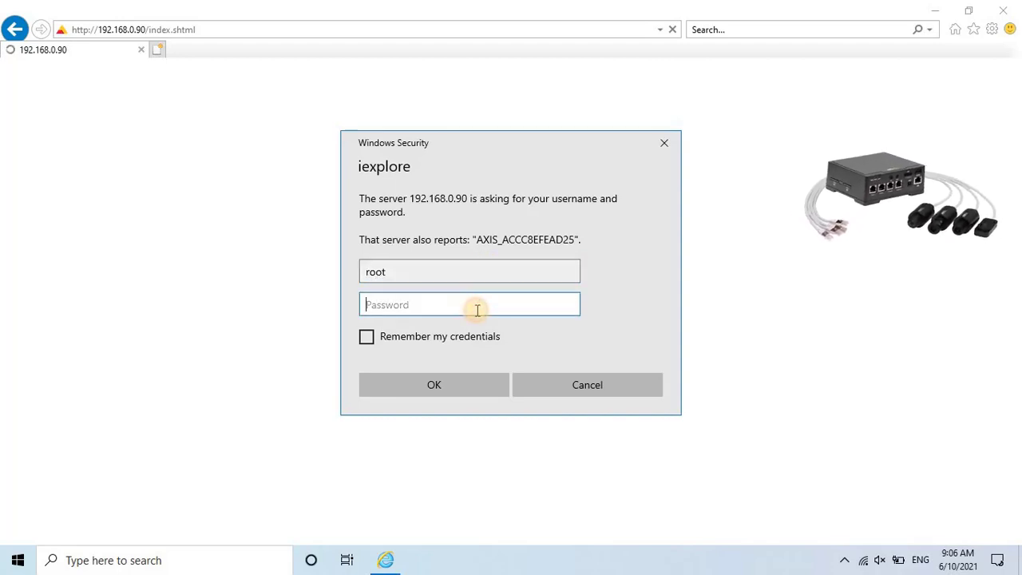
pyautogui.write('••••••••')
pyautogui.click(420, 387)
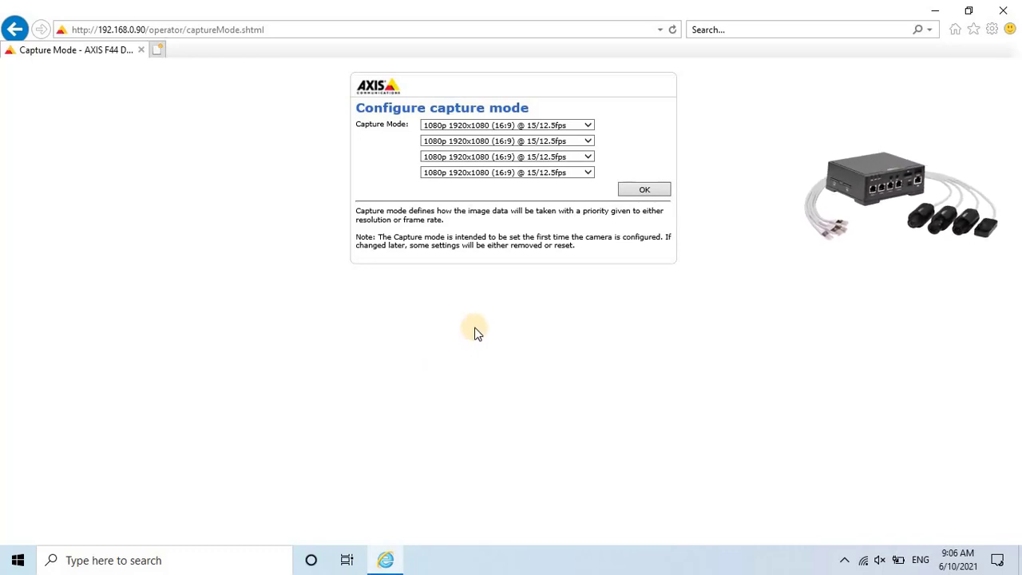
# Set all four cameras to 720p 1280x720 @ 15/12.5fps WDR capture mode and apply.
pyautogui.click(588, 126)
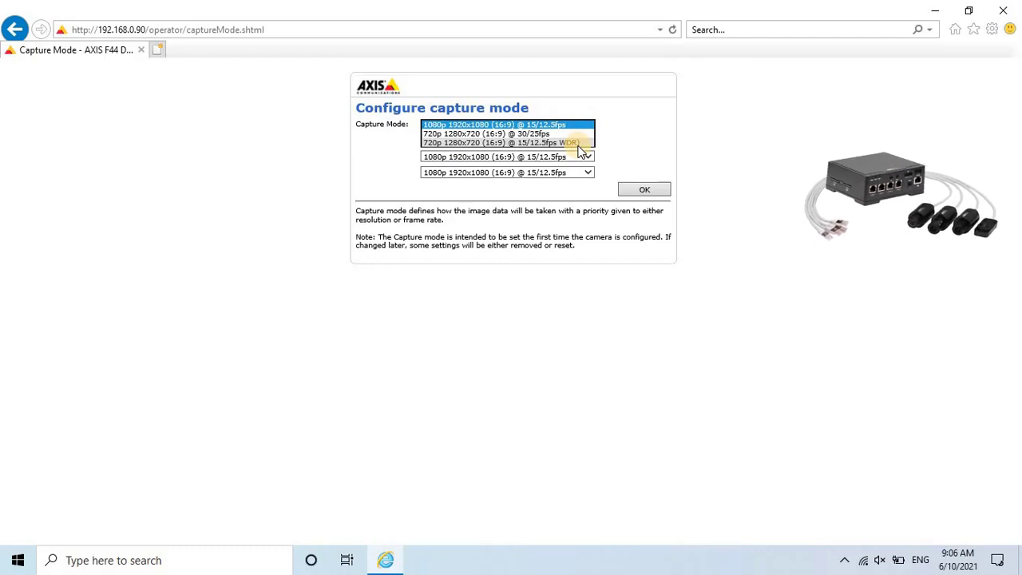
pyautogui.click(581, 143)
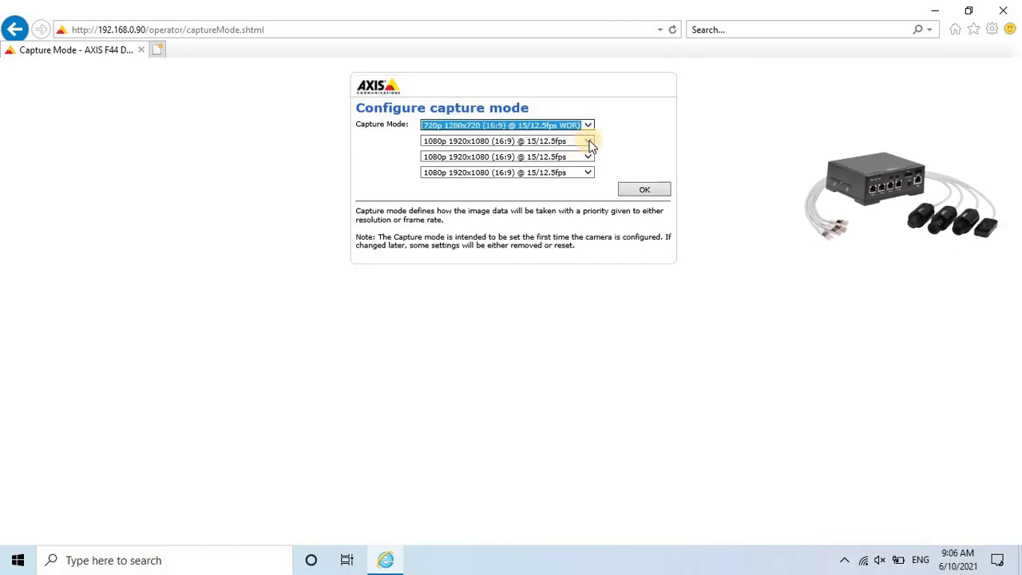
pyautogui.click(589, 141)
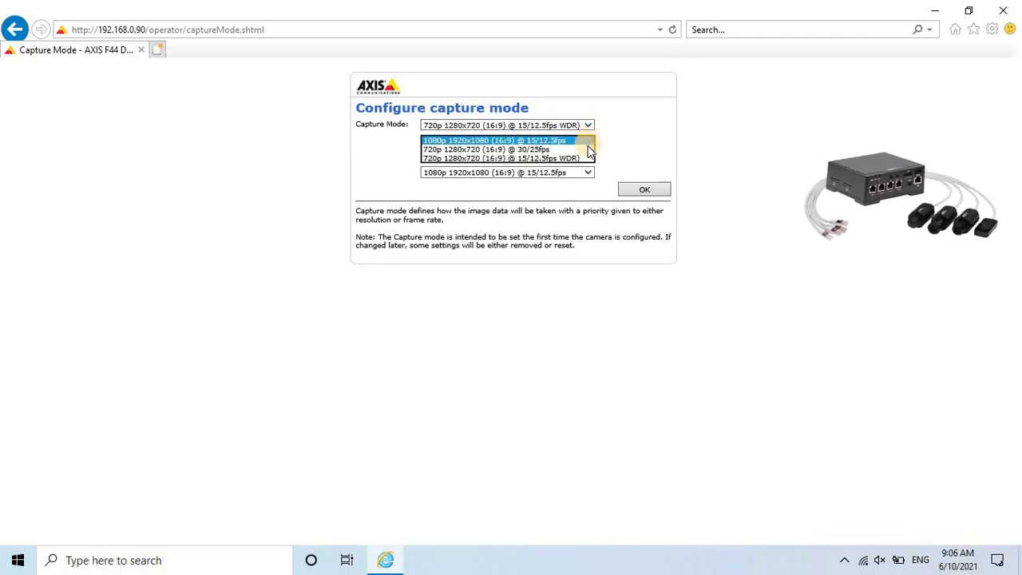
pyautogui.click(589, 158)
pyautogui.click(562, 167)
pyautogui.click(570, 186)
pyautogui.click(646, 193)
pyautogui.click(646, 192)
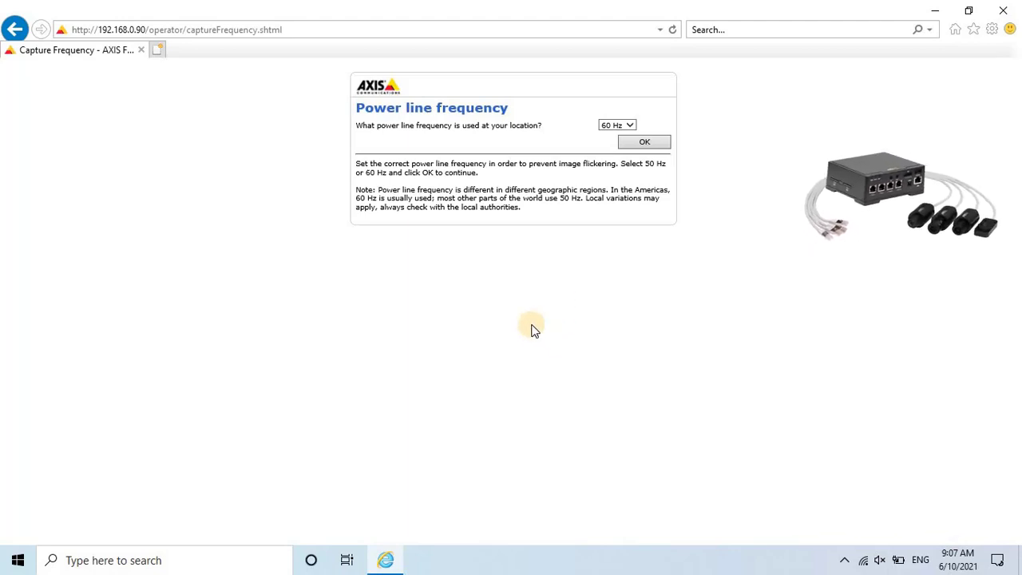
# Keep the power line frequency at 60 Hz and confirm it.
pyautogui.click(652, 146)
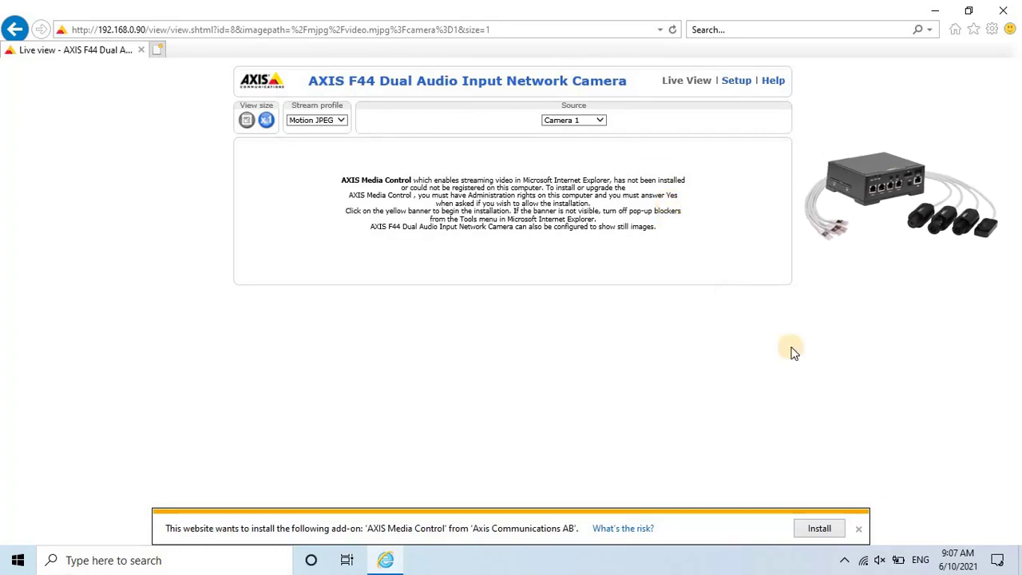
# Install the AXIS Media Control add-on from the notification bar.
pyautogui.click(822, 531)
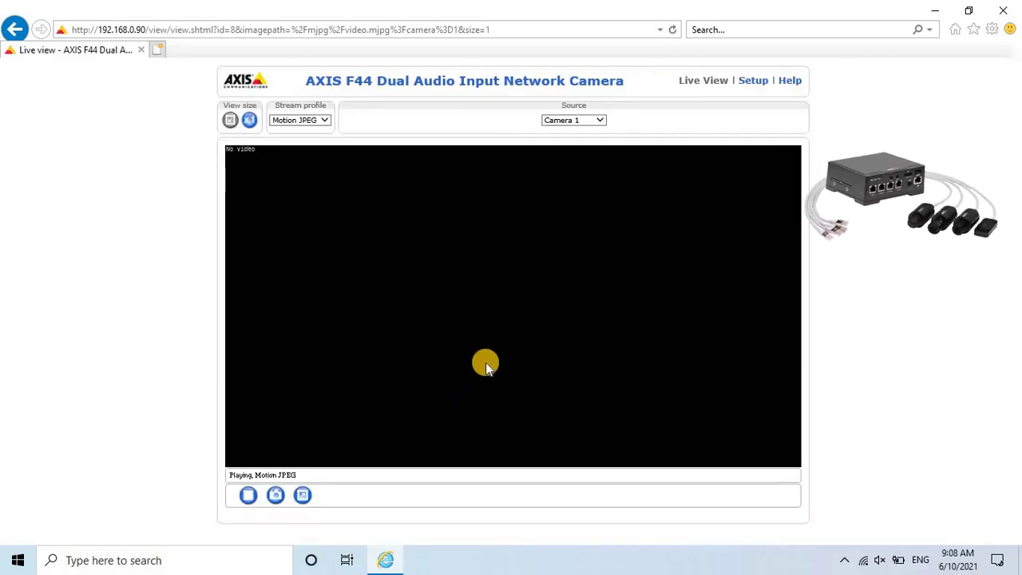
# Cycle the live view source through Cameras 2, 3 and 4, ending on Quad Stream.
pyautogui.click(601, 122)
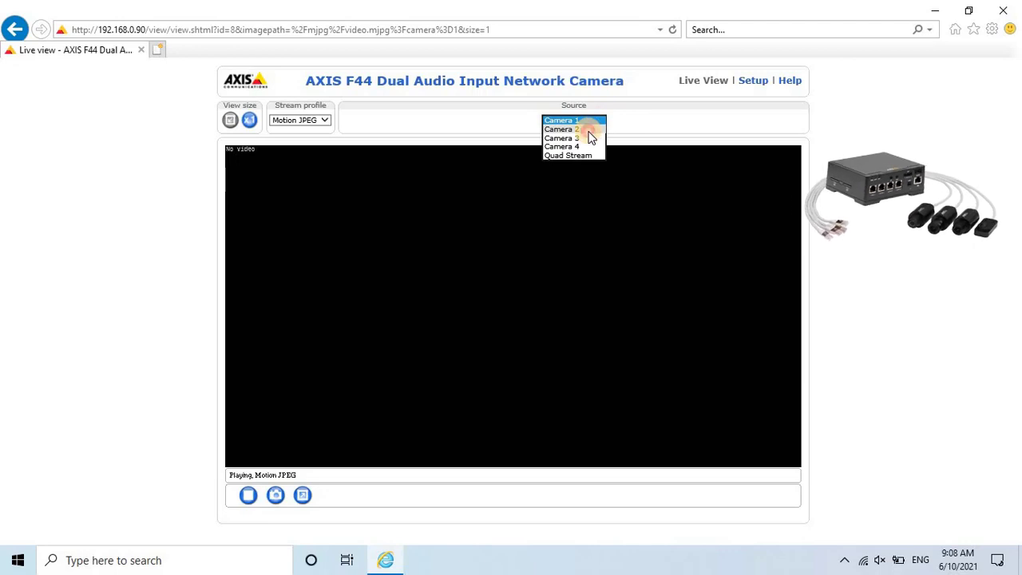
pyautogui.click(562, 129)
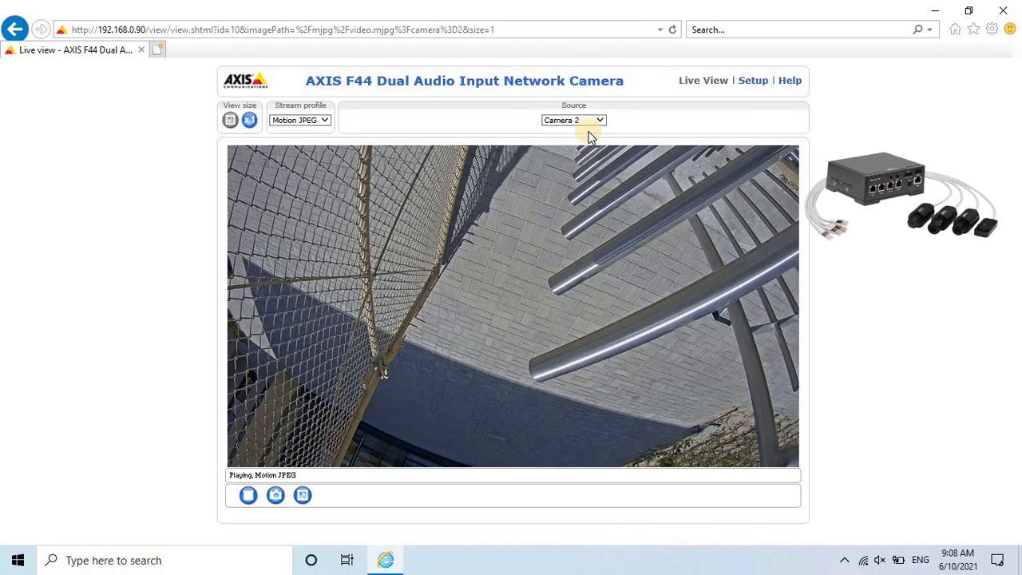
pyautogui.click(599, 126)
pyautogui.click(597, 124)
pyautogui.click(589, 135)
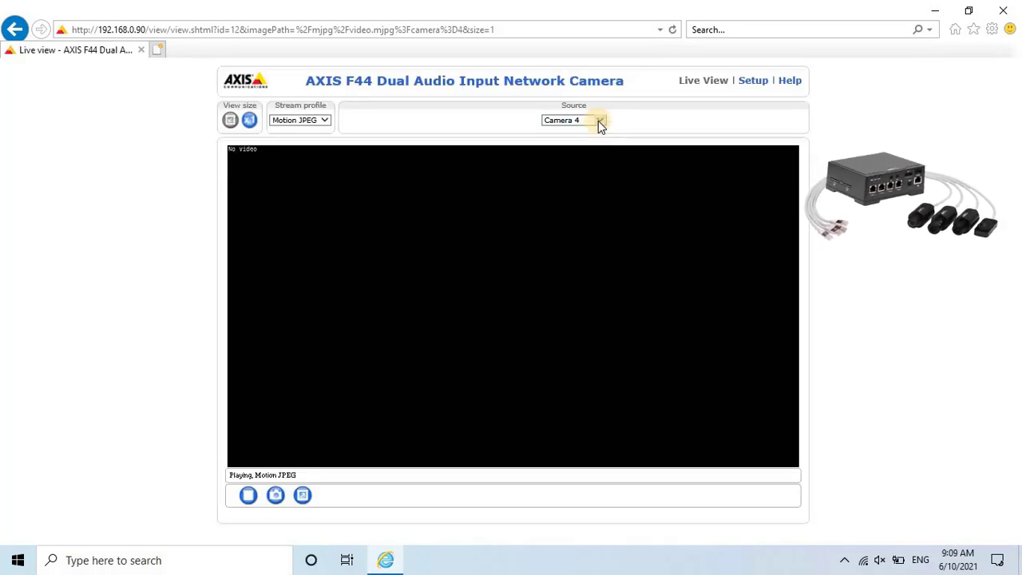
pyautogui.click(599, 122)
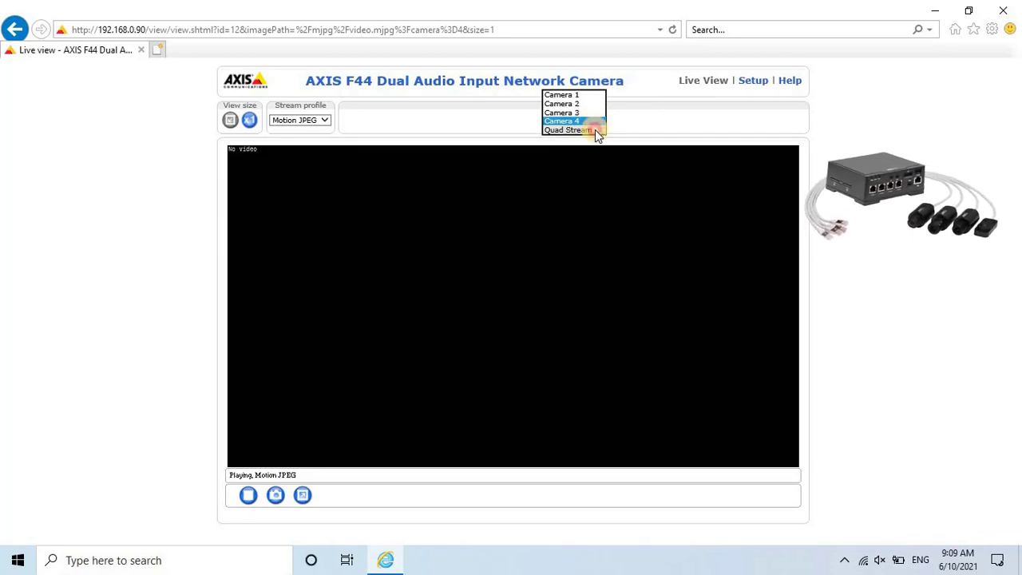
pyautogui.click(594, 130)
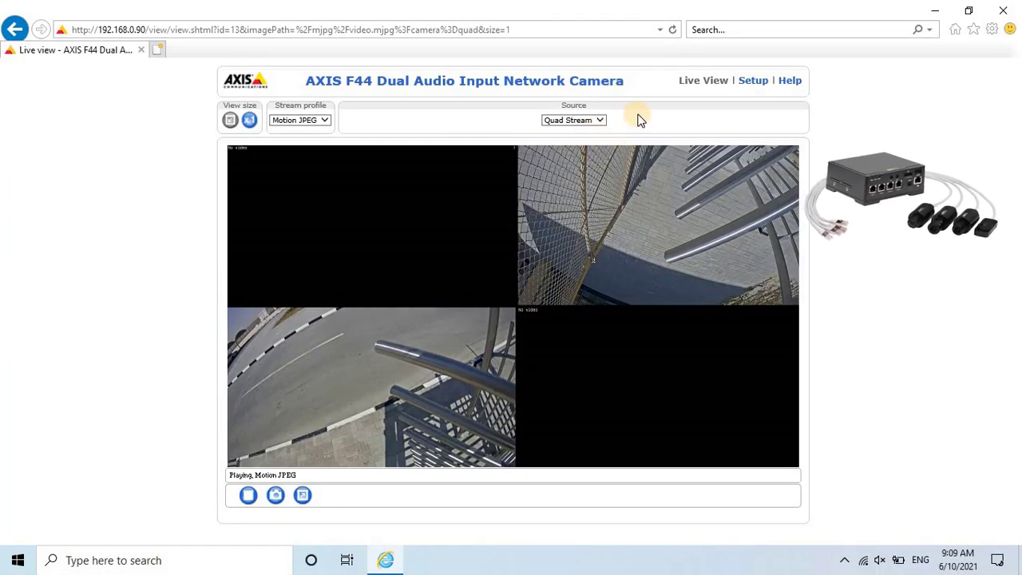
# In Setup > Basic TCP/IP, switch to a manual IP and change it to 192.168.17.150.
pyautogui.click(745, 83)
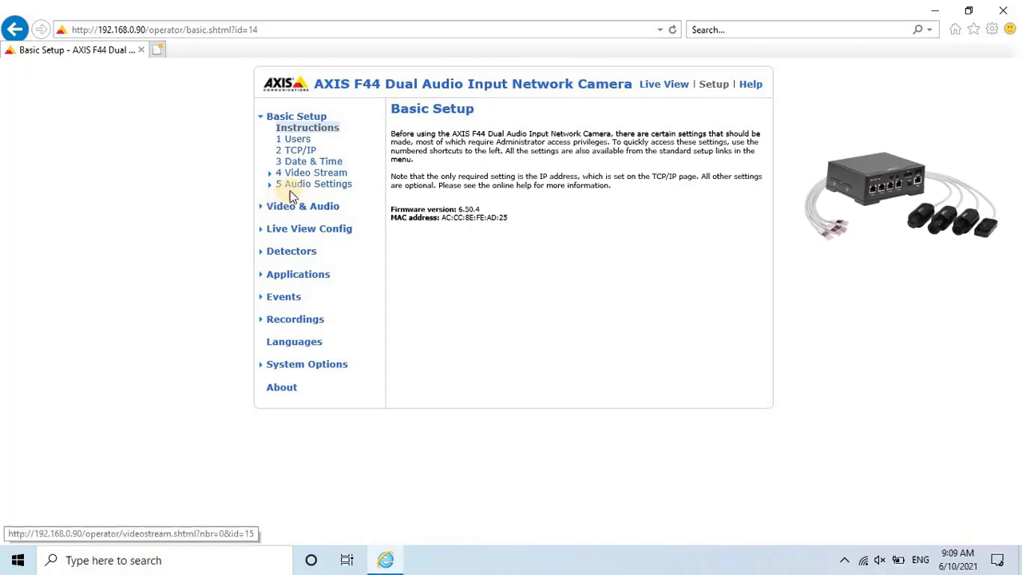
pyautogui.click(304, 151)
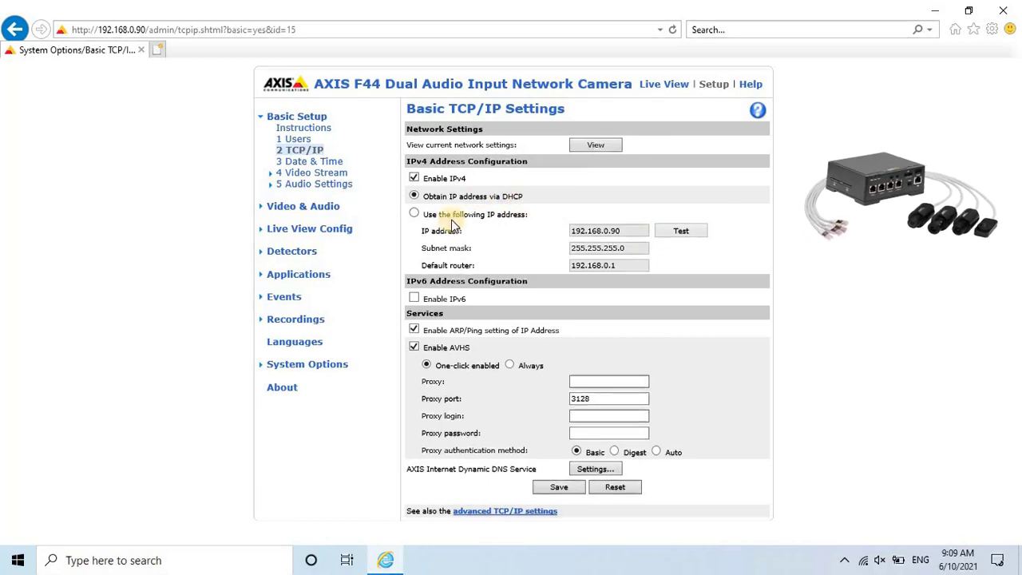
pyautogui.click(414, 214)
pyautogui.click(609, 230)
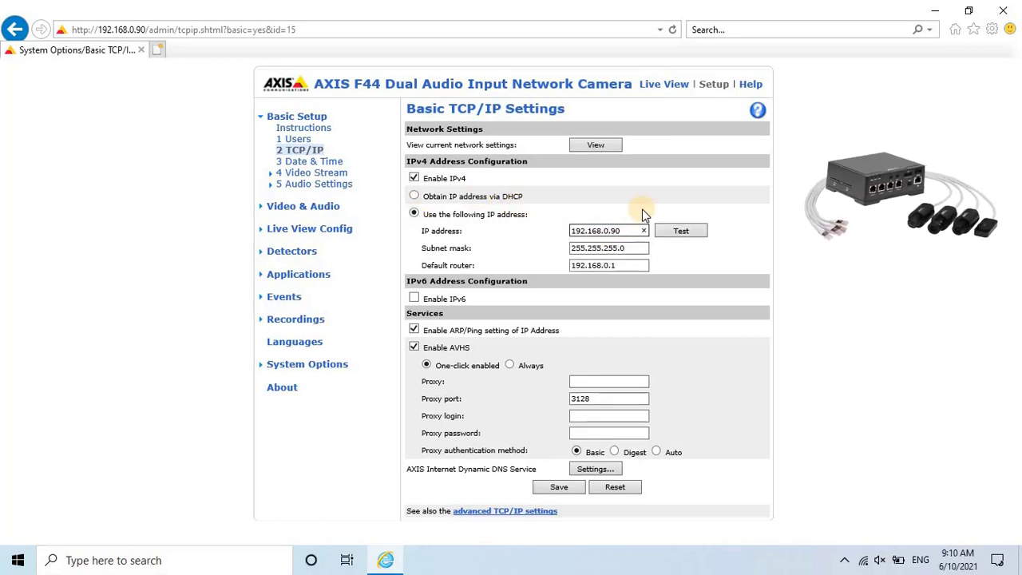
pyautogui.press('BackSpace')
pyautogui.write('17.15')
# Change the default router to 192.168.17.1, save, and confirm leaving automatic IP.
pyautogui.doubleClick(606, 265)
pyautogui.write('17')
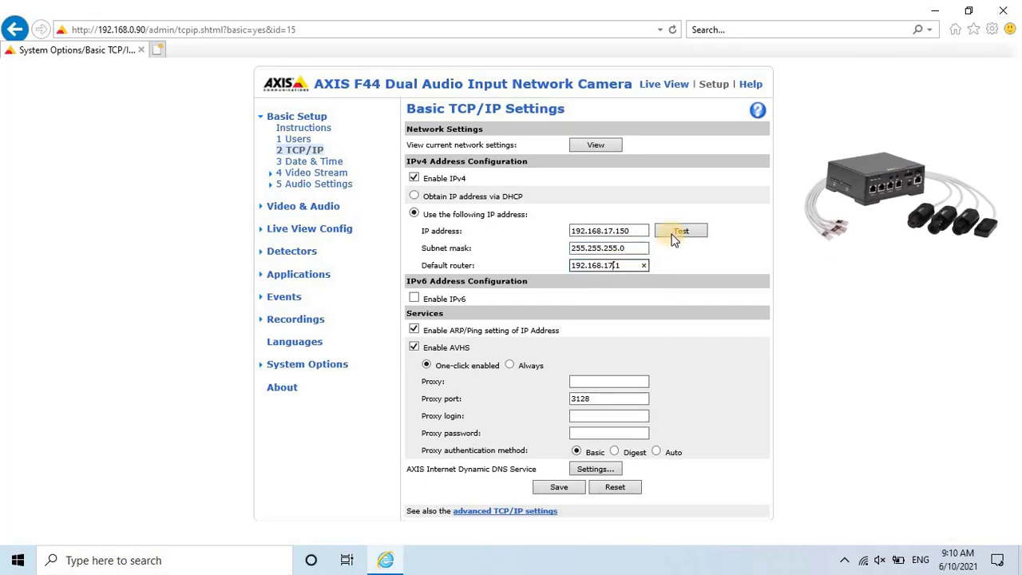
pyautogui.click(557, 488)
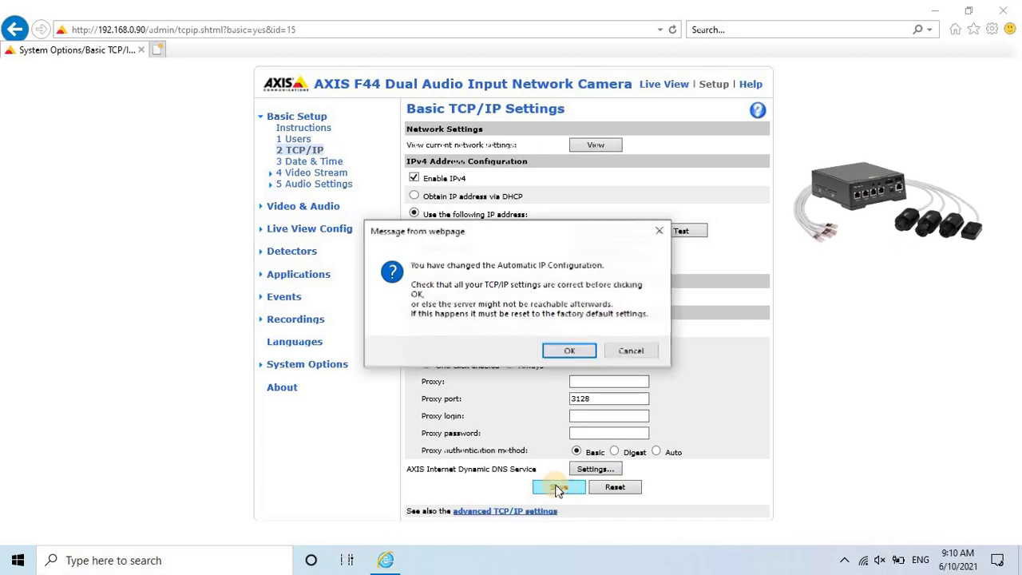
pyautogui.click(559, 357)
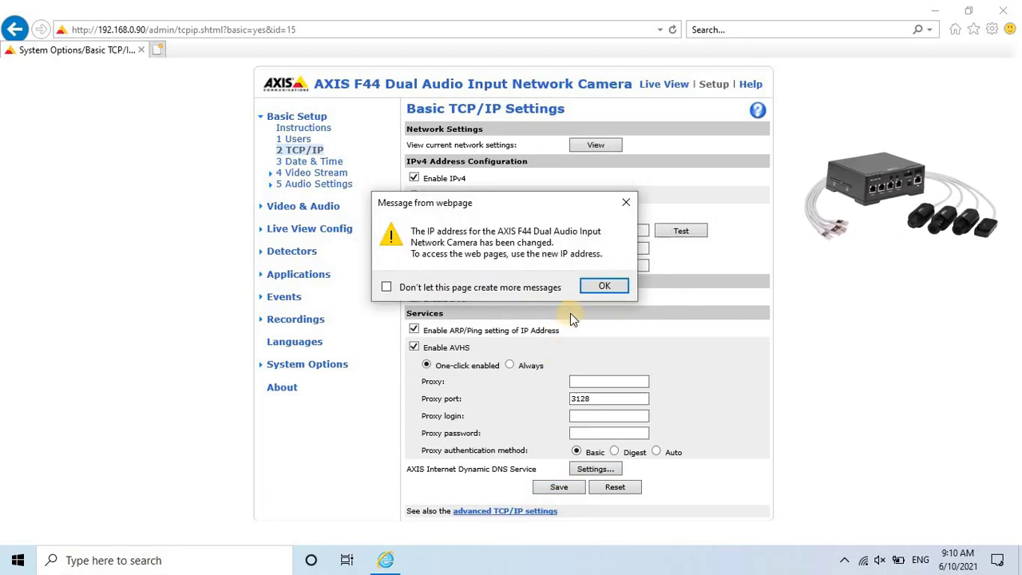
# Dismiss the IP-changed notice and open Windows Network & Internet settings.
pyautogui.click(604, 287)
pyautogui.rightClick(862, 560)
pyautogui.click(866, 540)
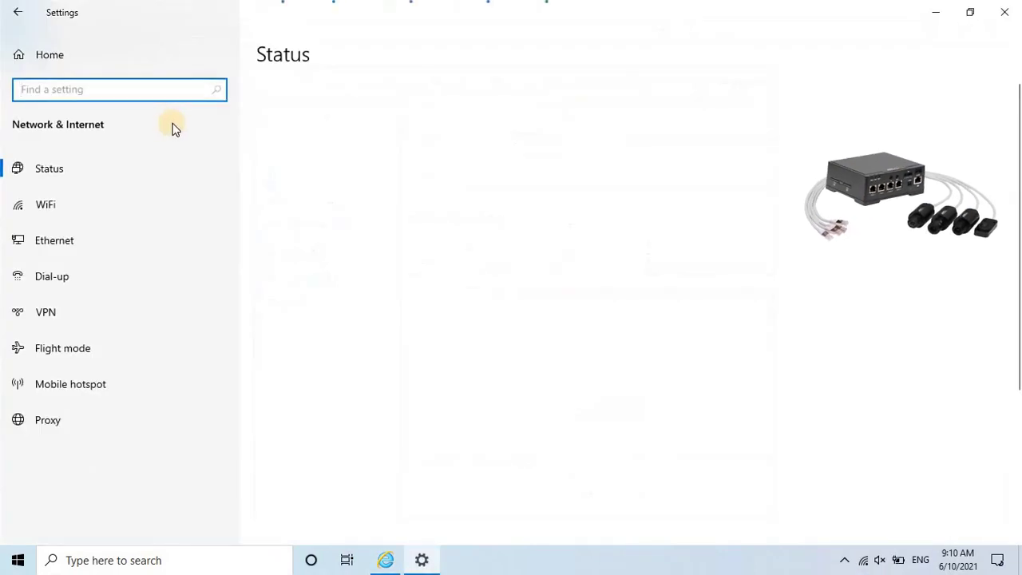
pyautogui.click(1003, 8)
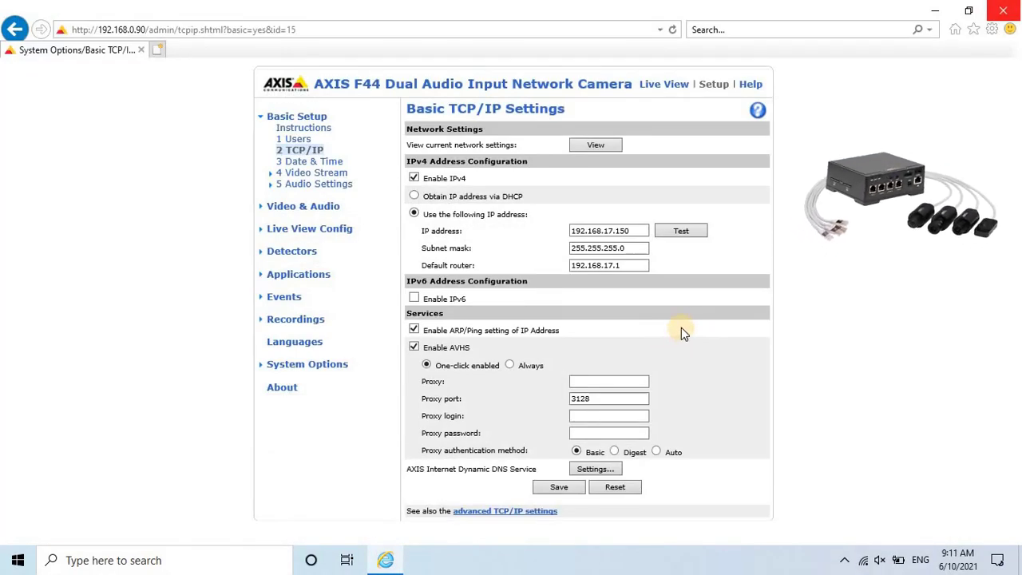
pyautogui.rightClick(864, 561)
pyautogui.click(863, 547)
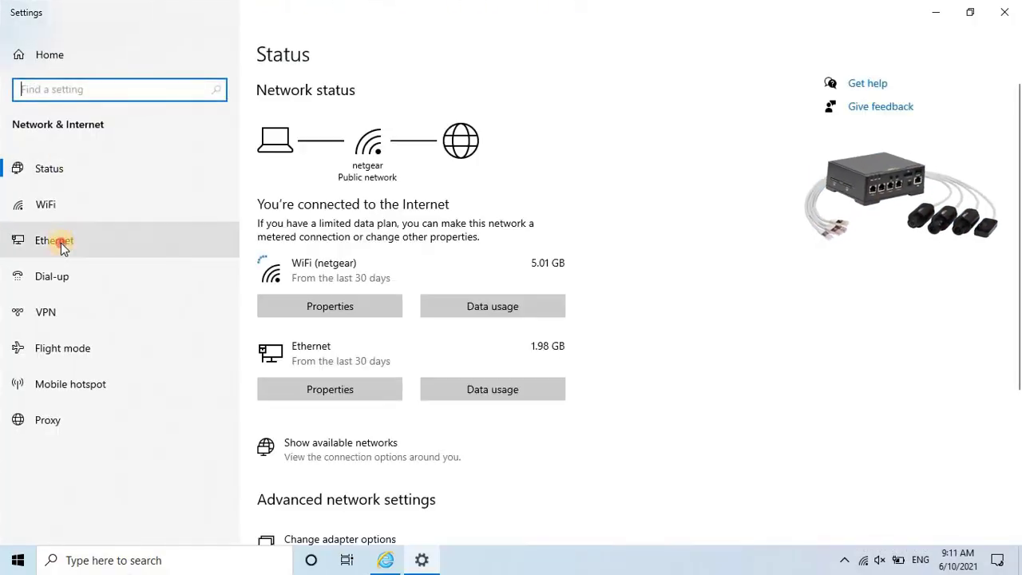
# Open the Ethernet adapter's IPv4 properties from the network adapters list.
pyautogui.click(56, 238)
pyautogui.click(836, 103)
pyautogui.doubleClick(344, 166)
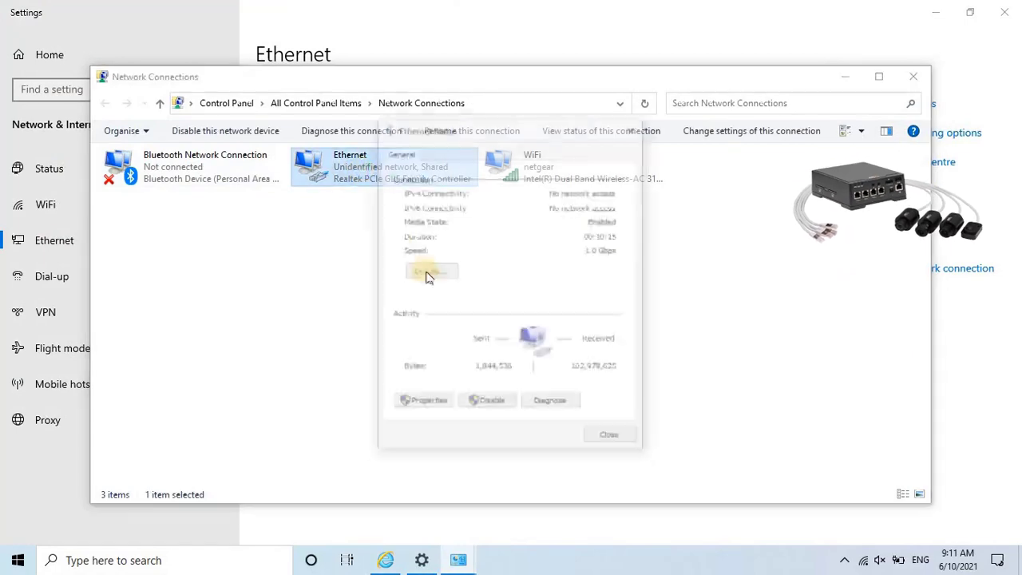
pyautogui.click(417, 400)
pyautogui.doubleClick(526, 294)
# Change the PC's IP to 192.168.17.254 and gateway third octet to 17, then close the dialogs.
pyautogui.click(627, 322)
pyautogui.press('BackSpace')
pyautogui.write('17')
pyautogui.doubleClick(627, 361)
pyautogui.write('17')
pyautogui.click(615, 511)
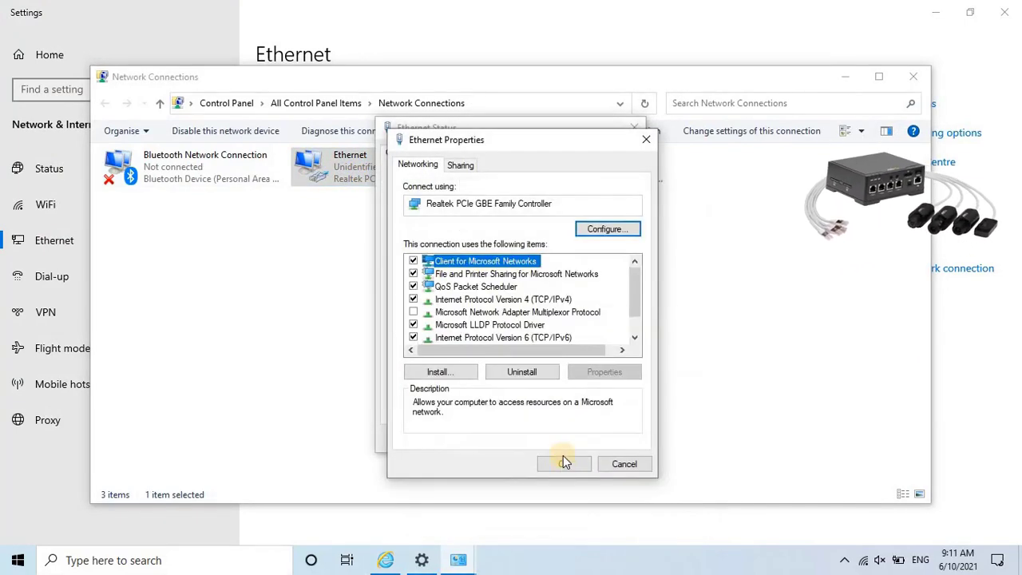
pyautogui.click(563, 463)
pyautogui.click(611, 440)
# Go to the camera's new address 192.168.17.150 in a new browser tab.
pyautogui.click(912, 75)
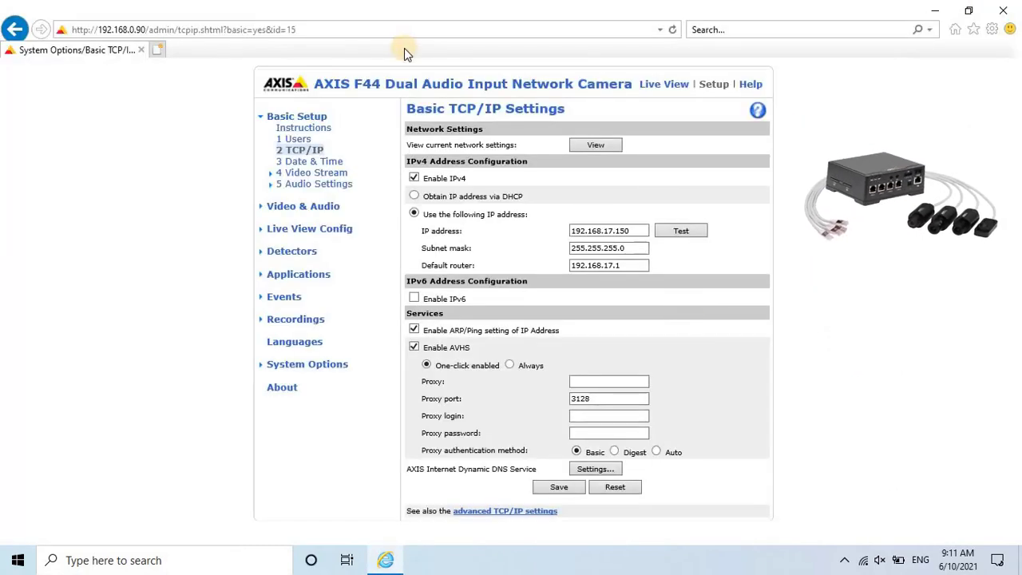
pyautogui.click(672, 30)
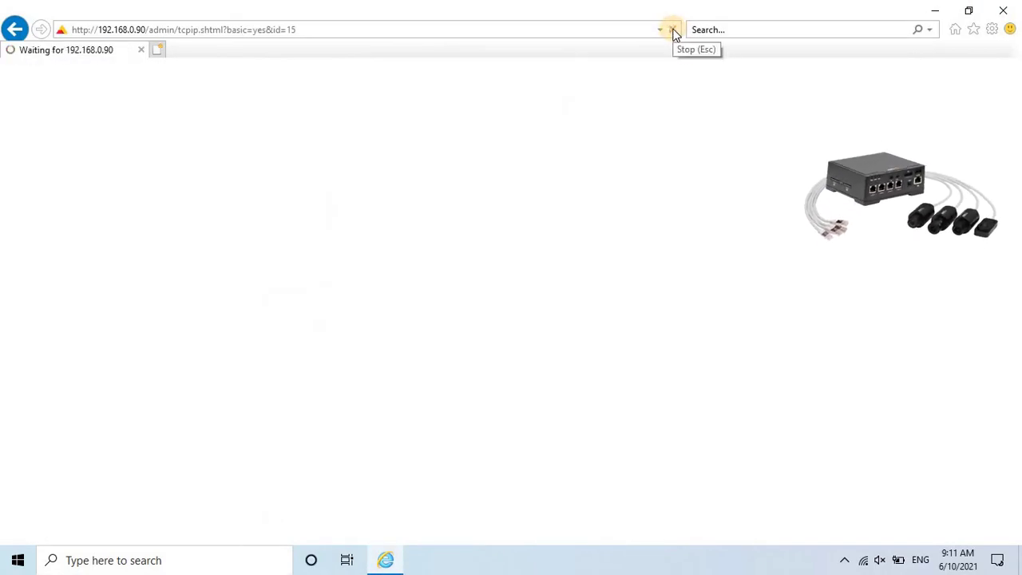
pyautogui.click(157, 49)
pyautogui.write('1')
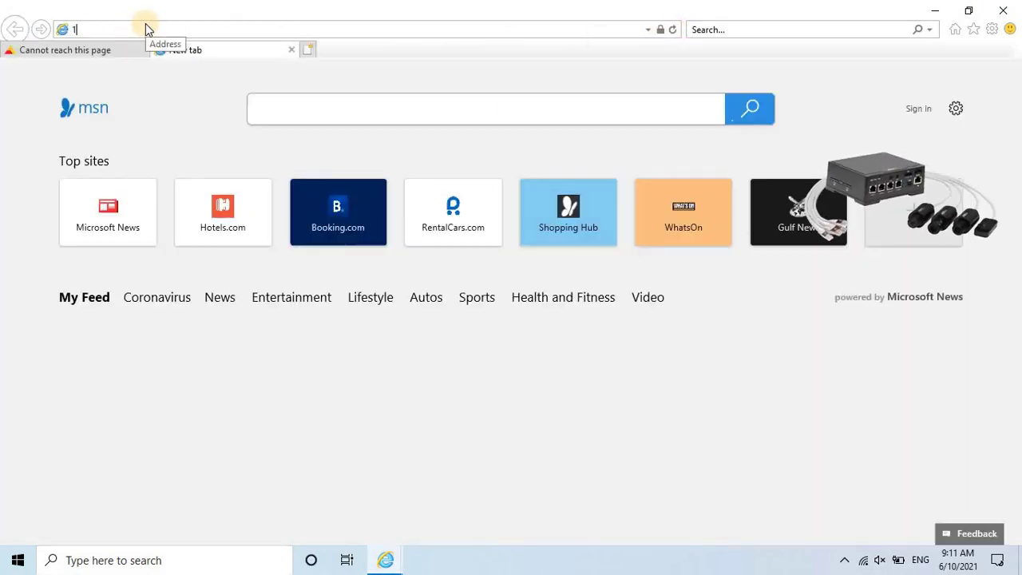
pyautogui.write('92.168.17.150')
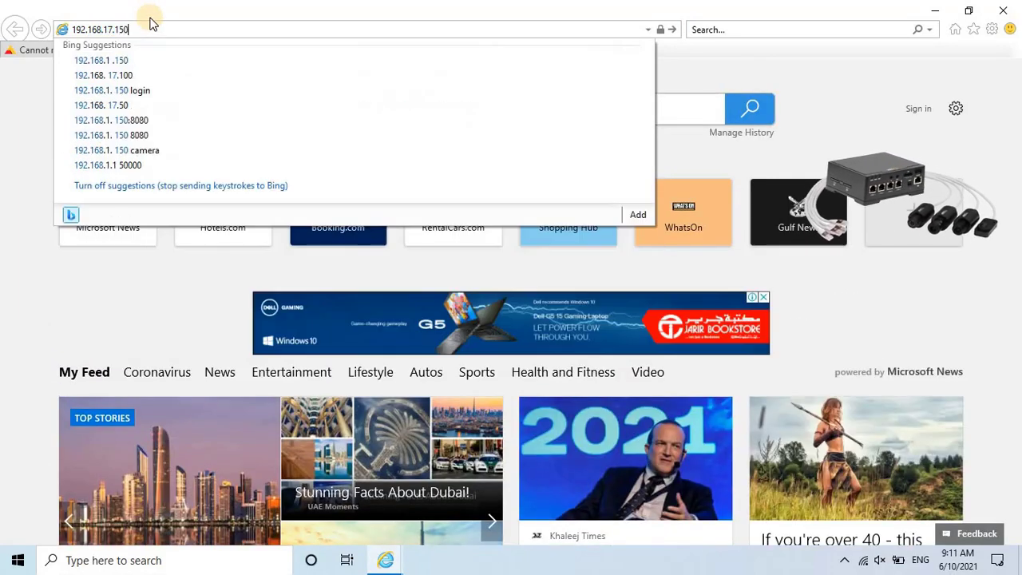
pyautogui.press('Return')
# Log in to the camera as root with the account password.
pyautogui.write('root')
pyautogui.click(390, 298)
pyautogui.write('password')
pyautogui.click(433, 385)
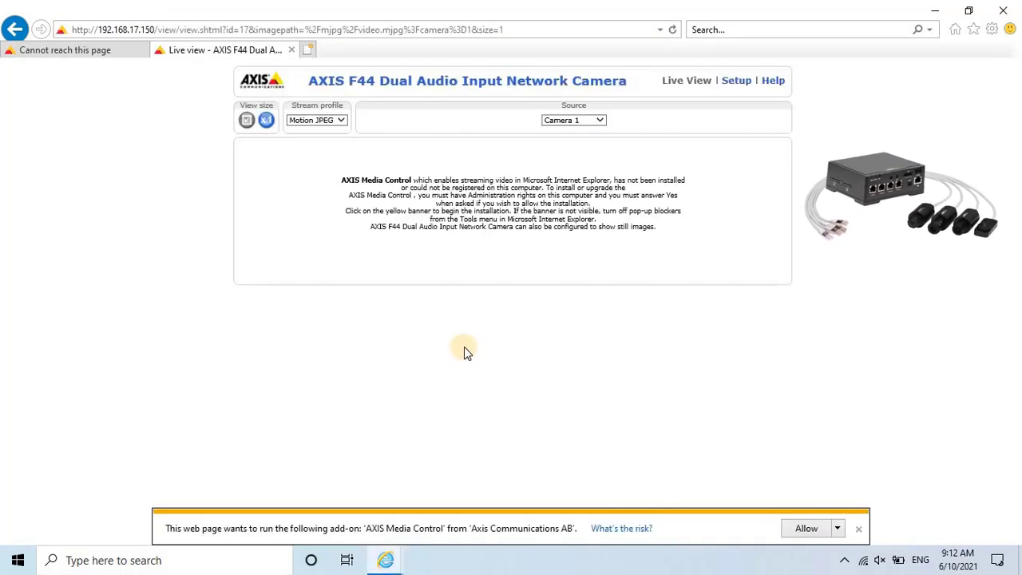
# Allow the AXIS Media Control add-on and set the live view source to Quad Stream.
pyautogui.click(806, 528)
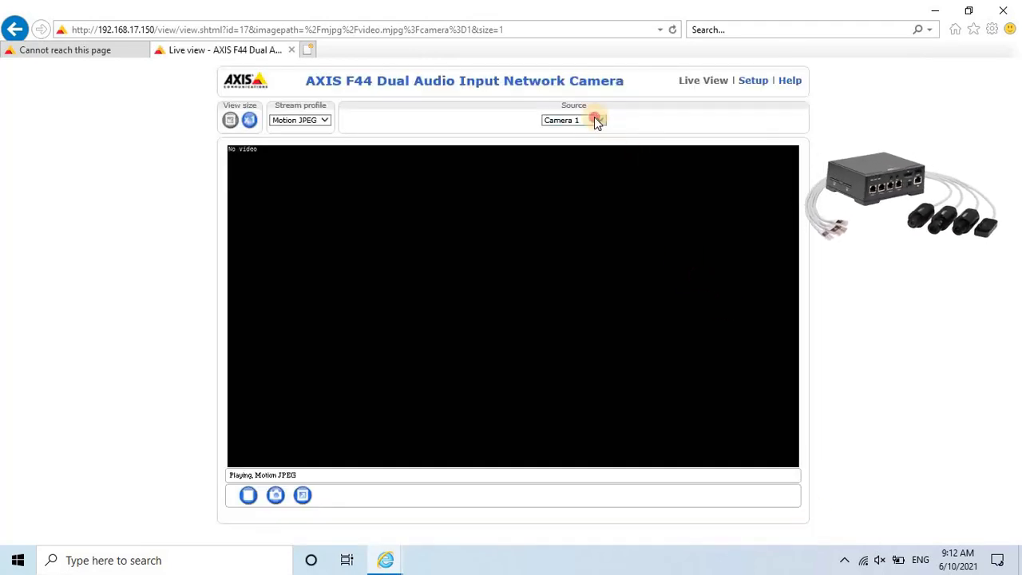
pyautogui.click(596, 120)
pyautogui.click(585, 153)
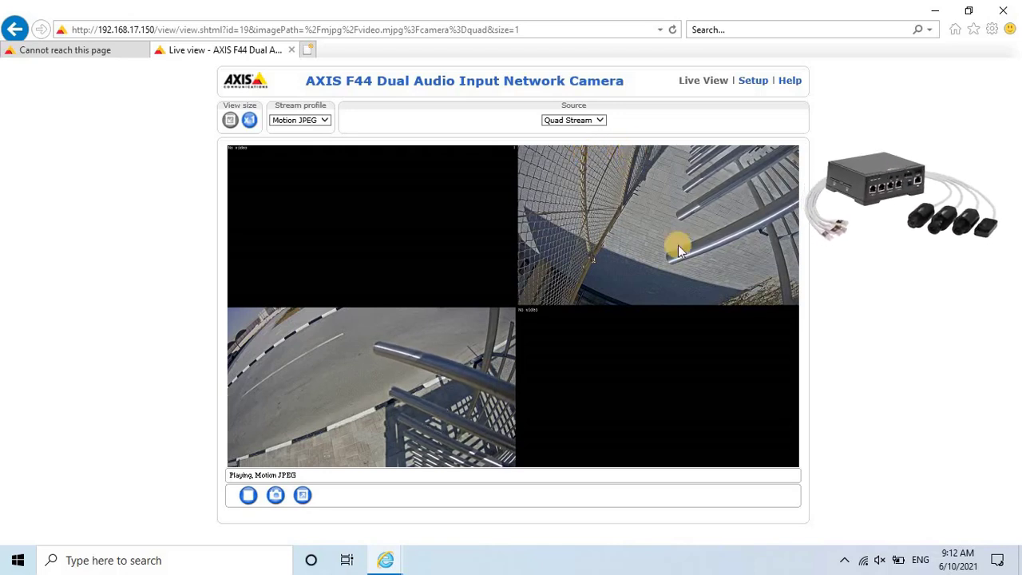
pyautogui.click(844, 559)
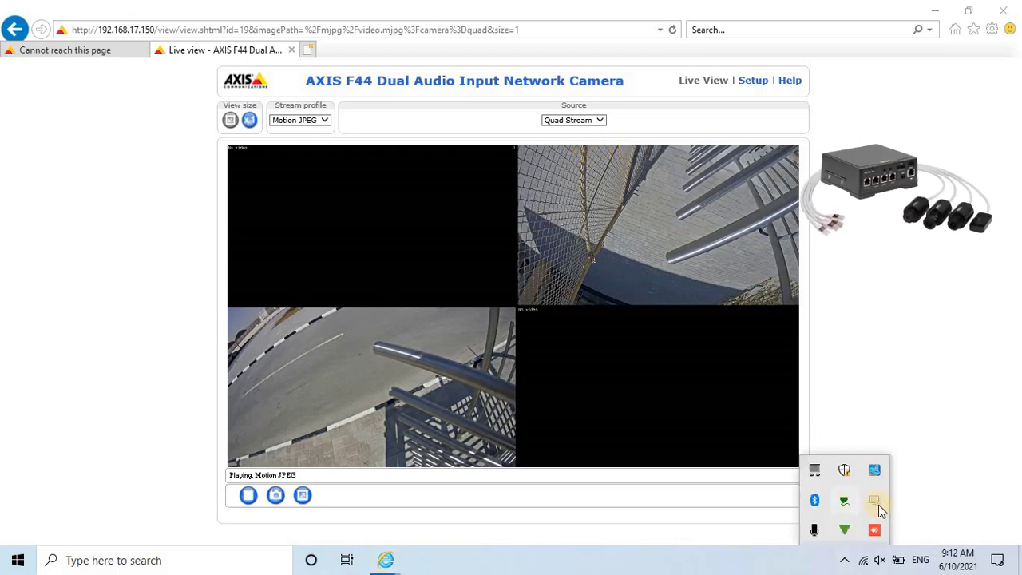